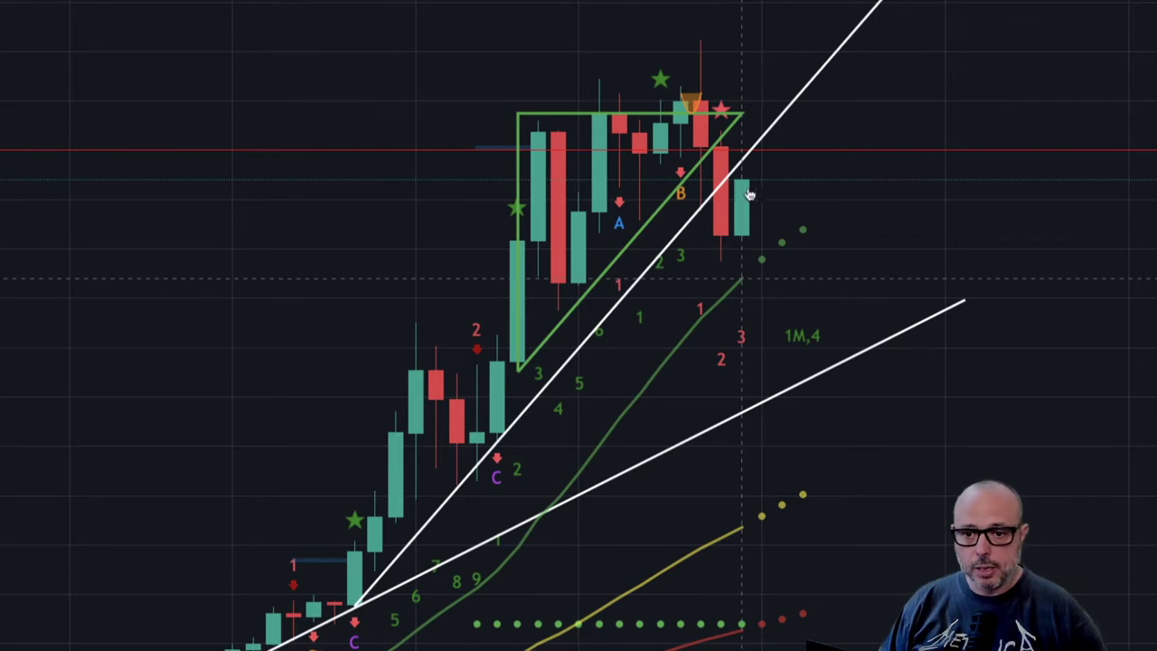
pyautogui.click(723, 115)
pyautogui.click(725, 178)
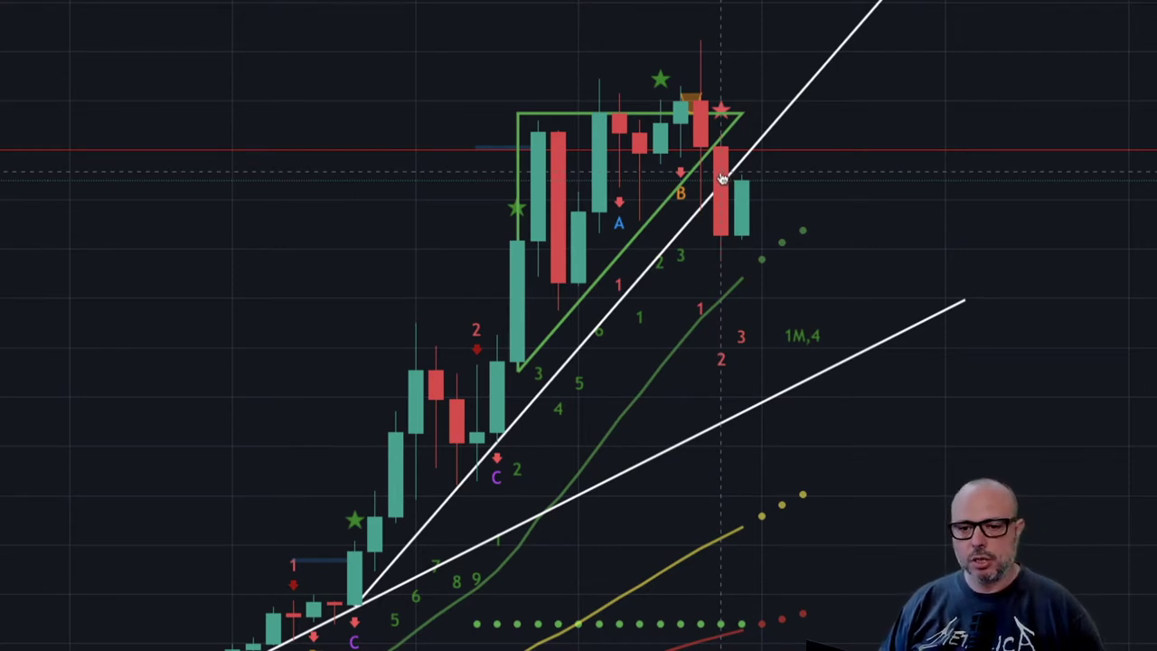
pyautogui.click(721, 111)
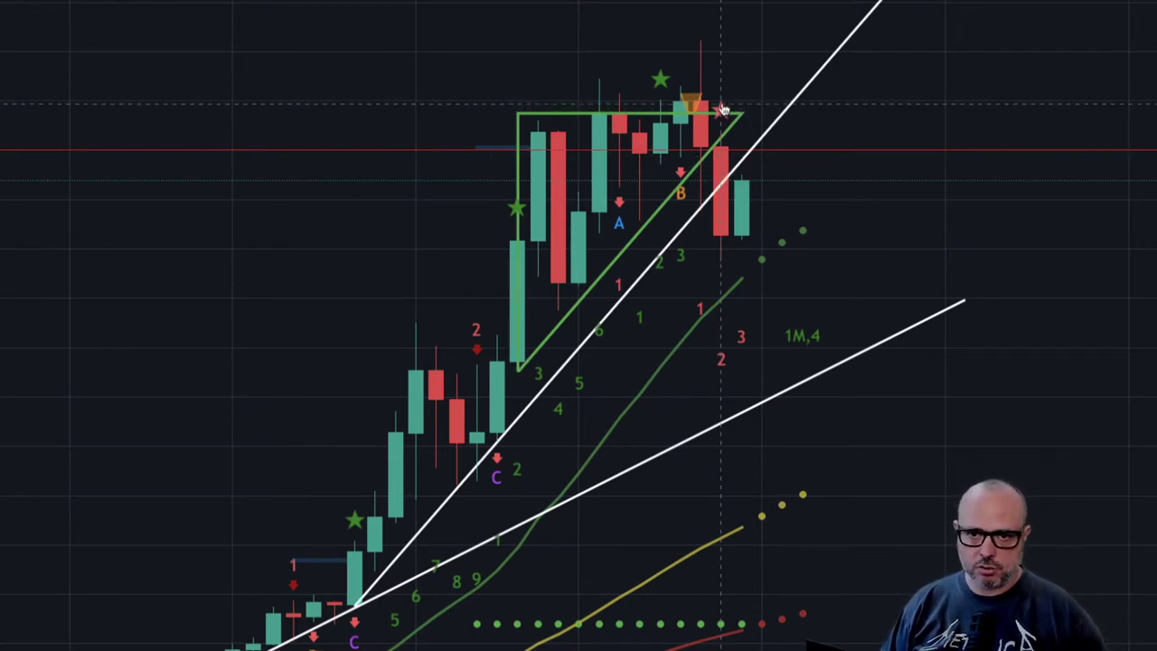
pyautogui.click(725, 149)
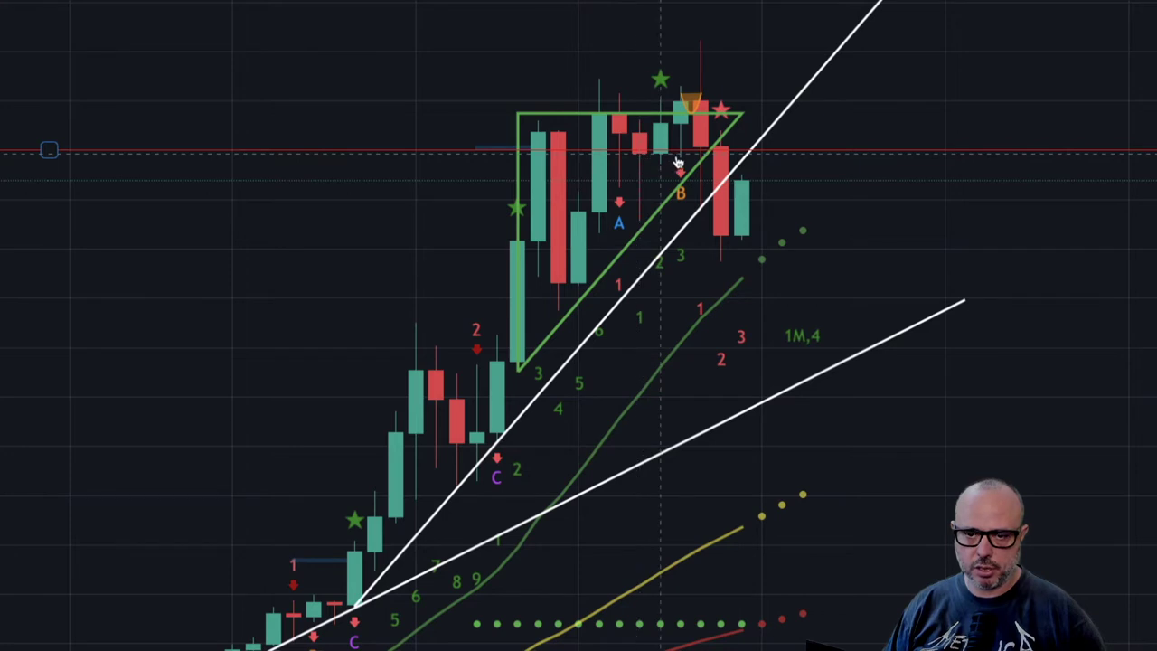
pyautogui.click(723, 183)
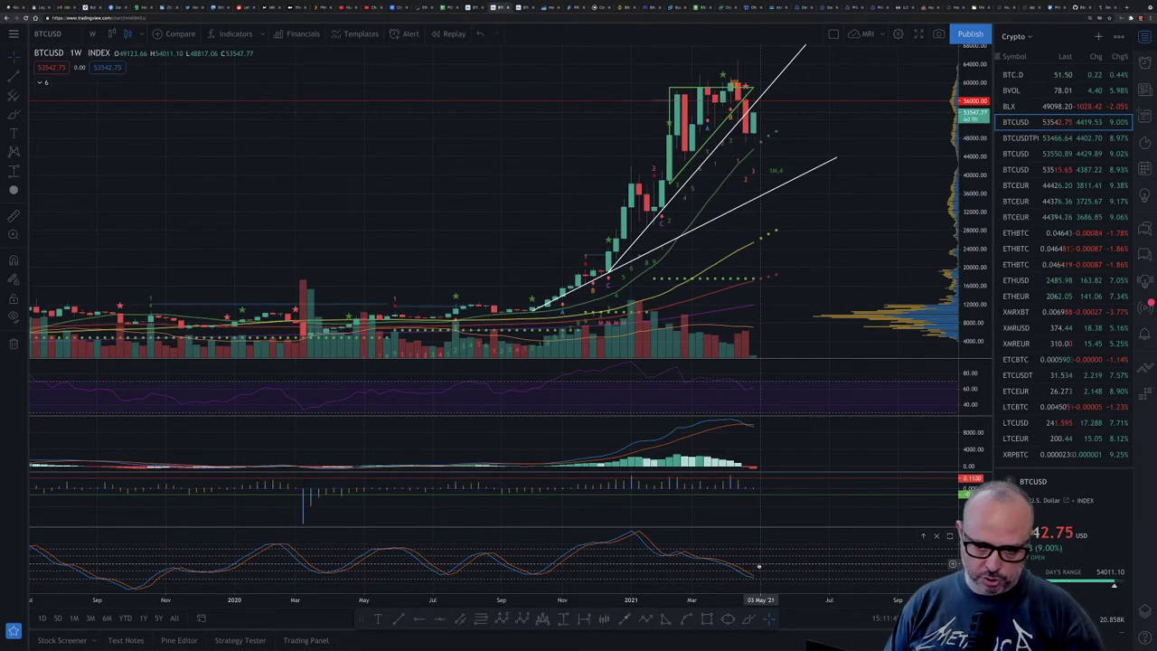
# Switch the weekly BTCUSD chart to the 1-day interval.
pyautogui.press(',')
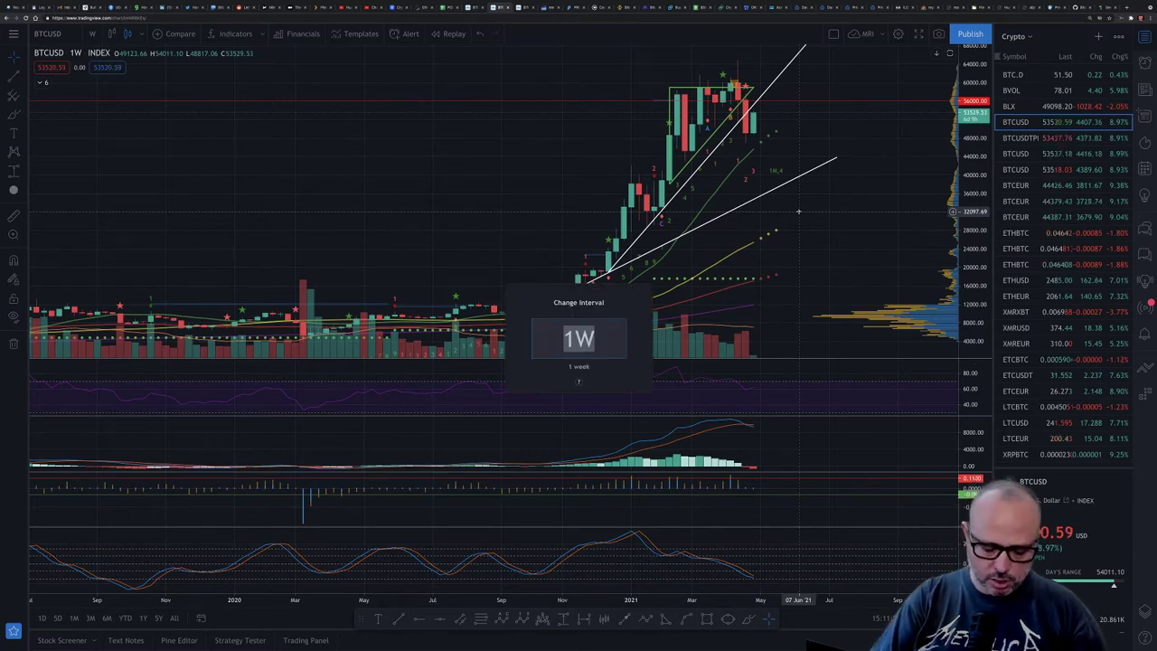
pyautogui.write('1d')
pyautogui.press('Return')
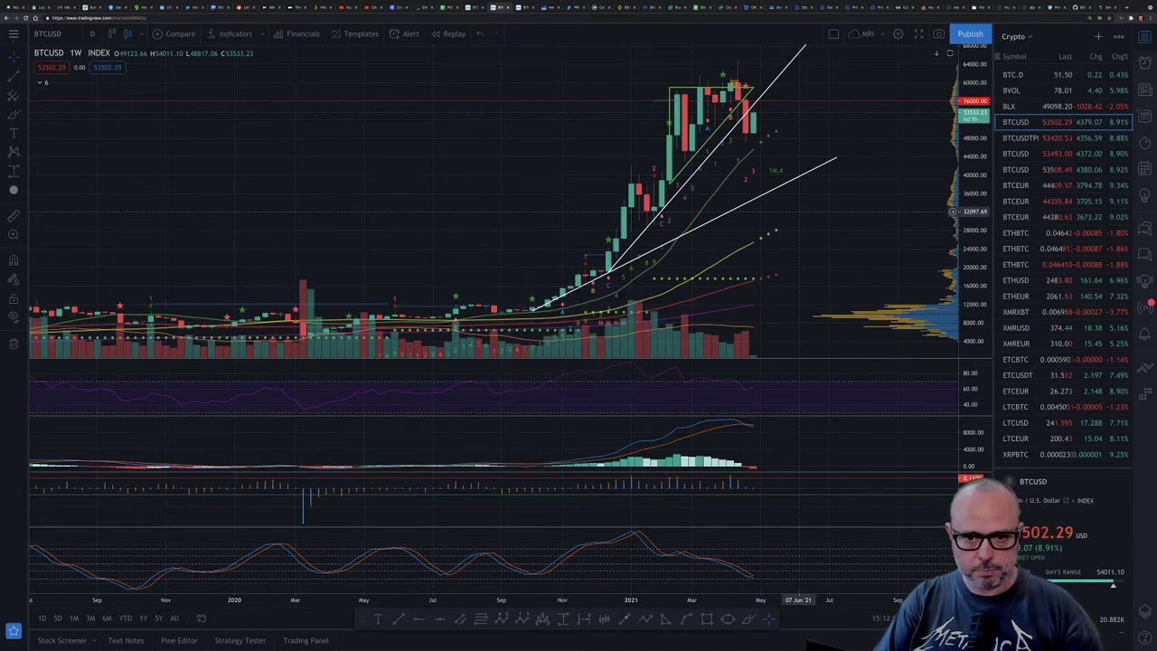
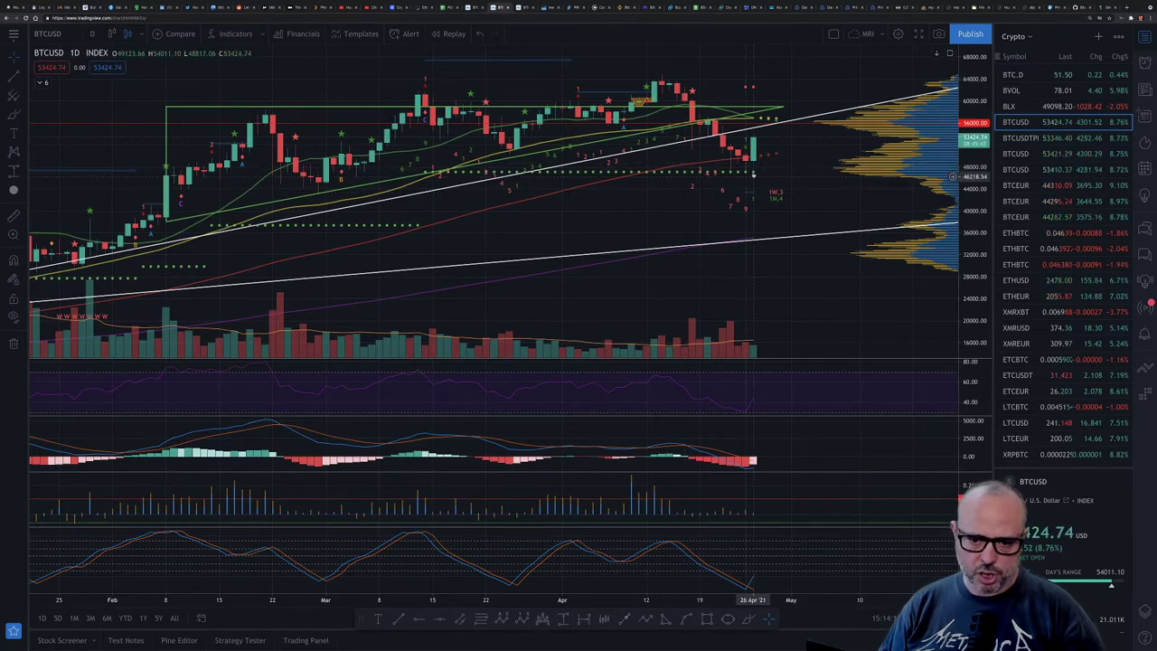
# Set the BTCUSD chart to the 4-hour interval and restore the full multi-pane layout from the enlarged histogram pane.
pyautogui.press('Return')
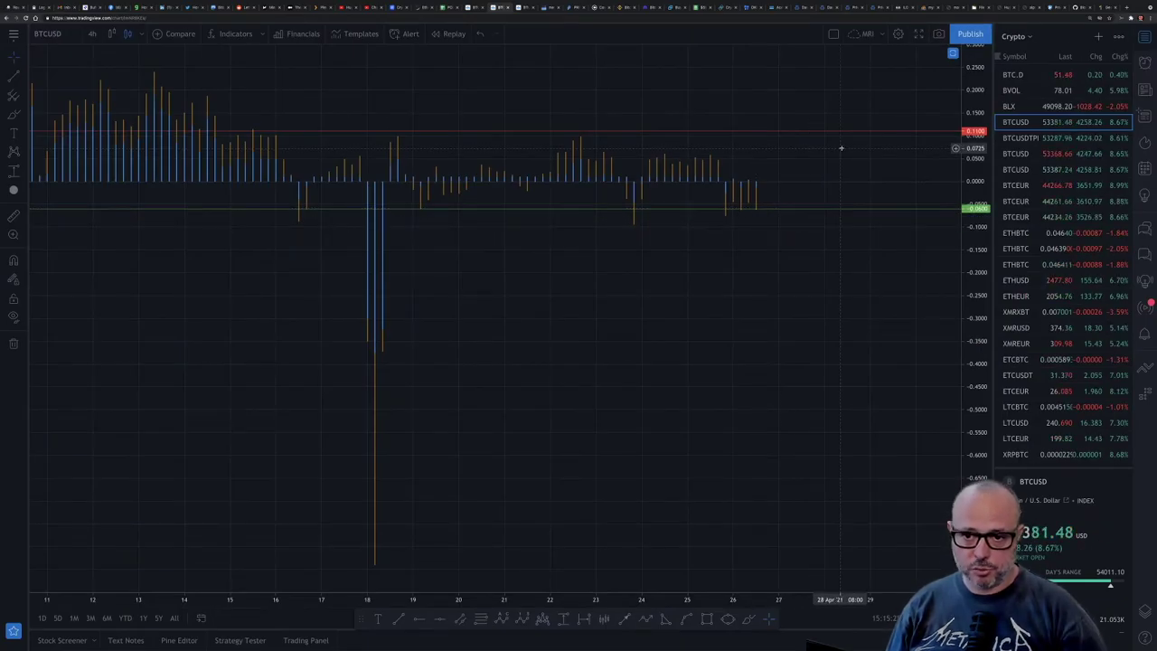
pyautogui.doubleClick(894, 115)
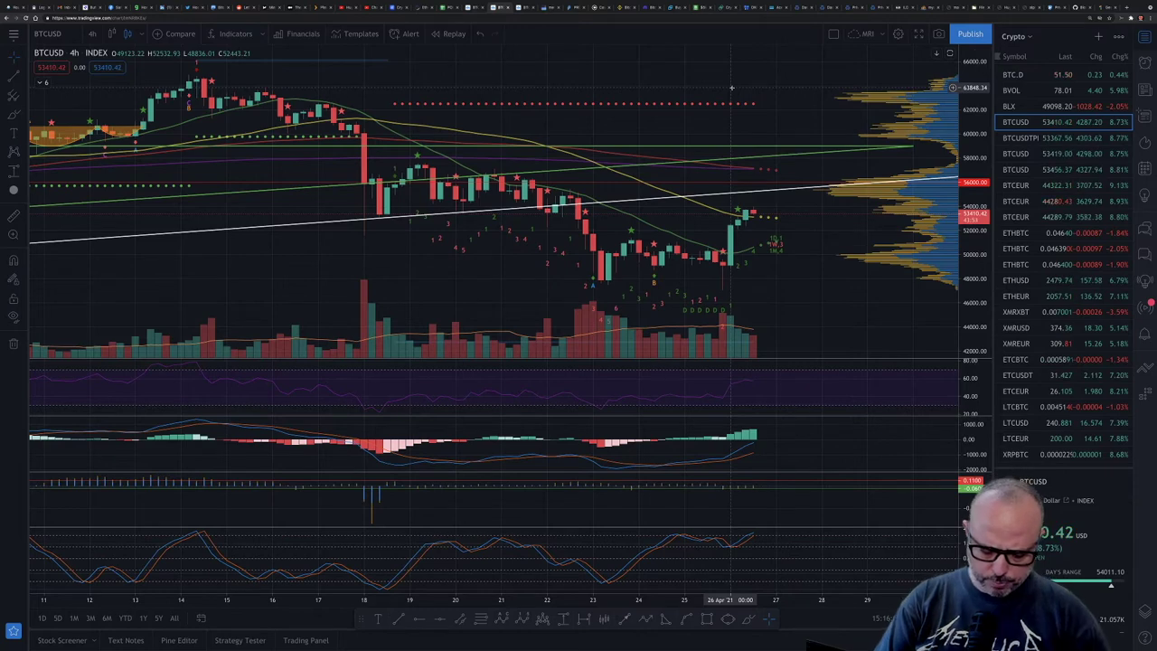
# Change the BTCUSD chart interval to 1 hour.
pyautogui.write('240')
pyautogui.press('BackSpace')
pyautogui.press('BackSpace')
pyautogui.press('BackSpace')
pyautogui.write('1H')
pyautogui.press('Return')
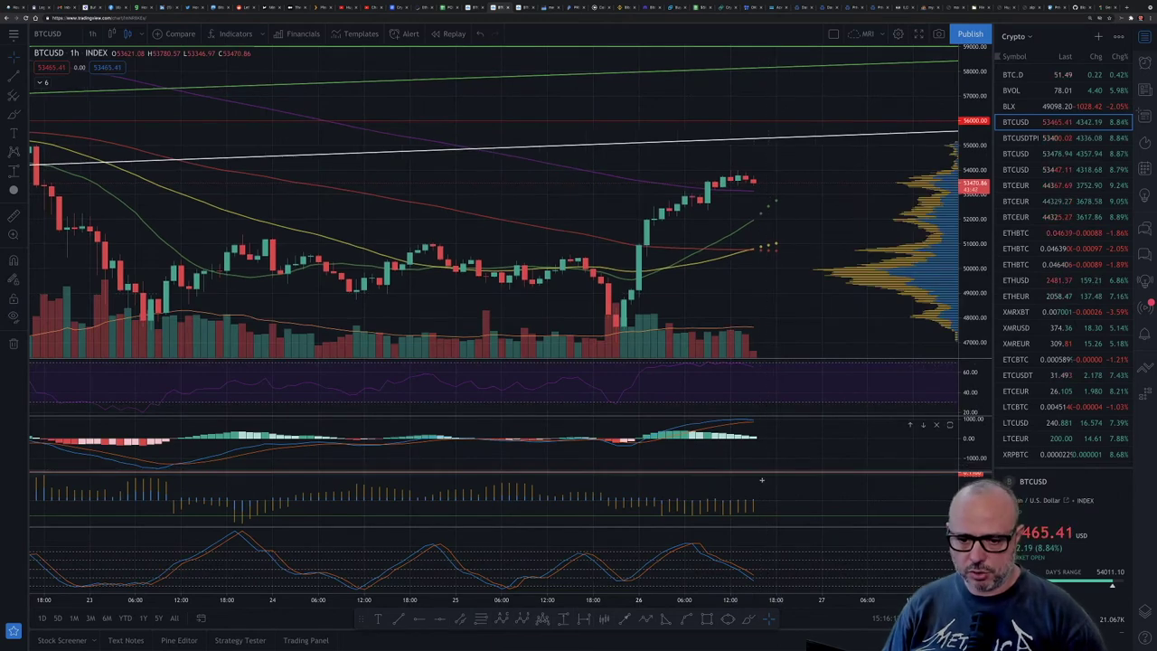
# Examine the hourly histogram indicator in its enlarged pane and return to the full chart layout.
pyautogui.click(949, 481)
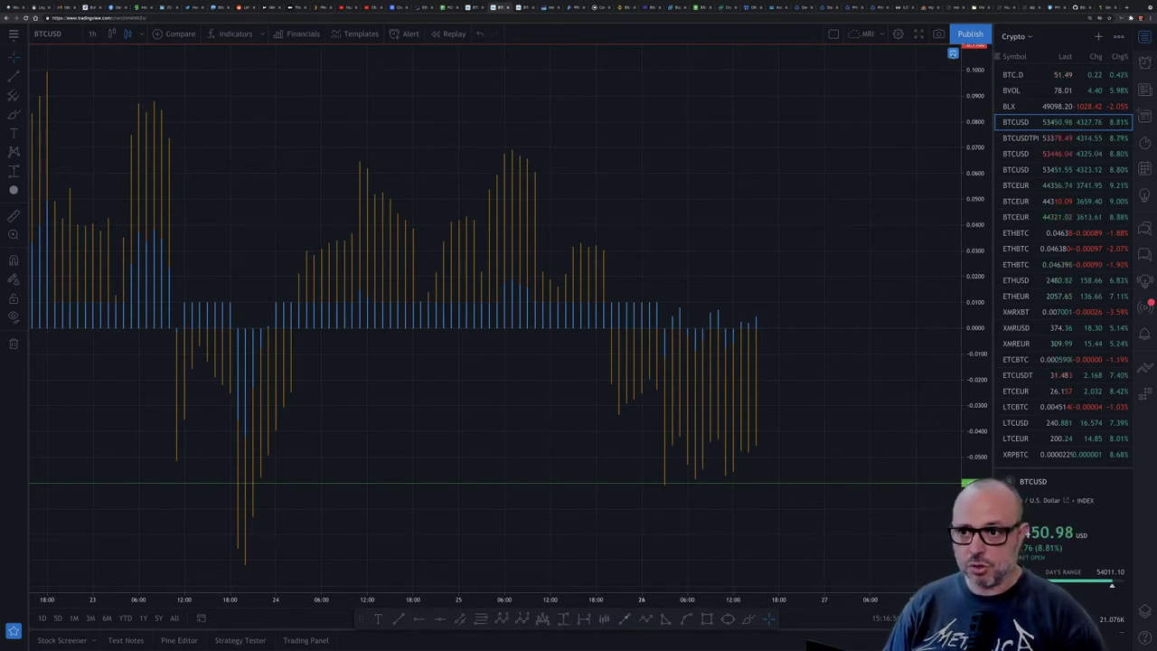
pyautogui.doubleClick(918, 117)
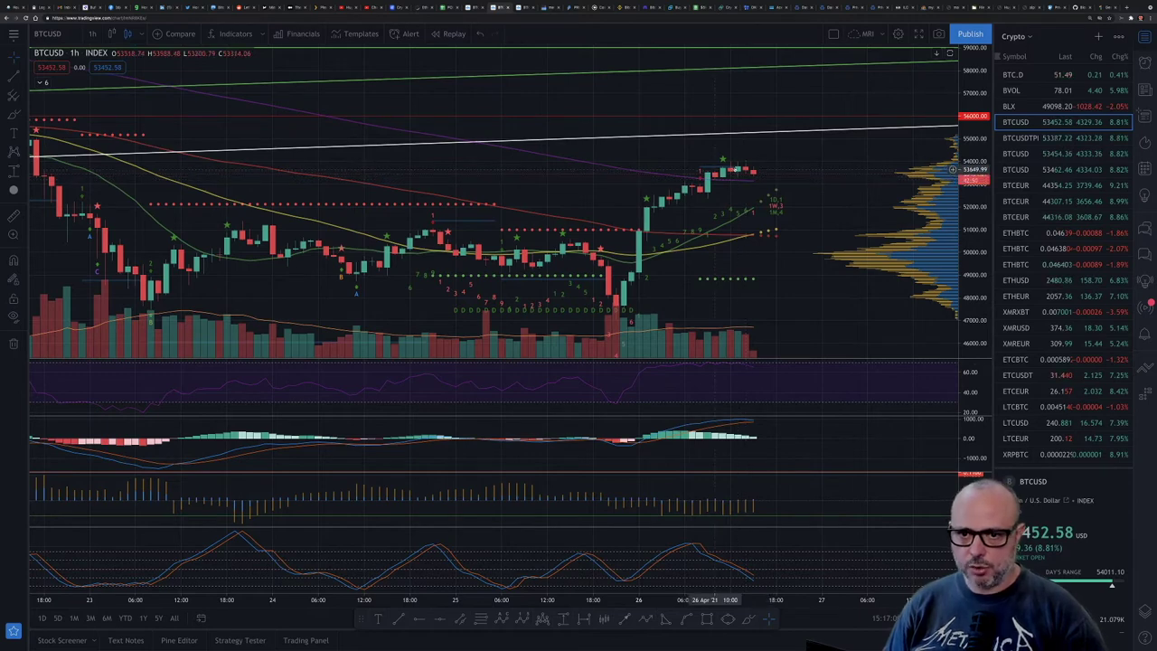
pyautogui.hscroll(1, 757, 169)
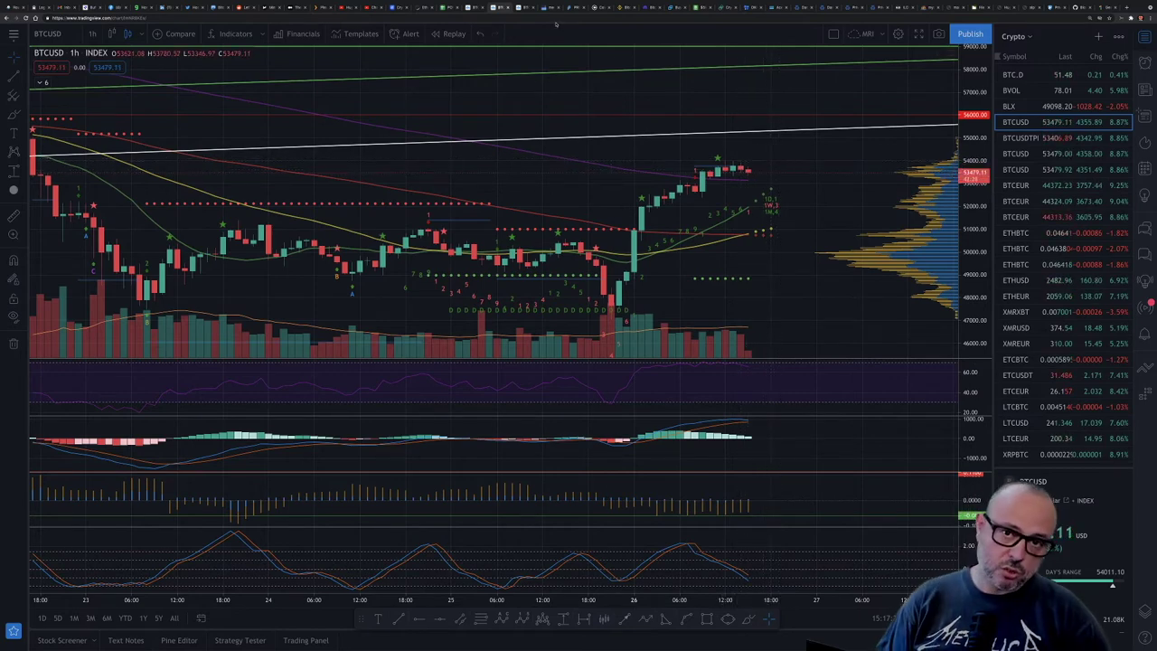
# Switch to the BTCUSD chart with the Pro-Indicators layout and set its interval to 1 day.
pyautogui.hotkey('ctrl', 'Tab')
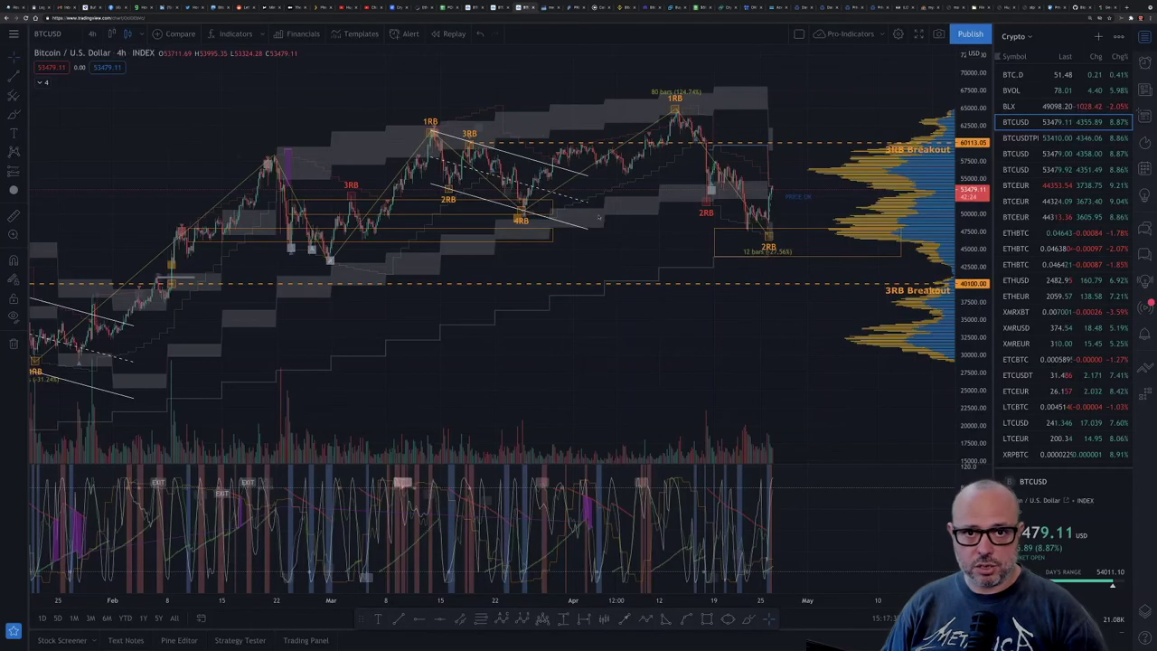
pyautogui.press(',')
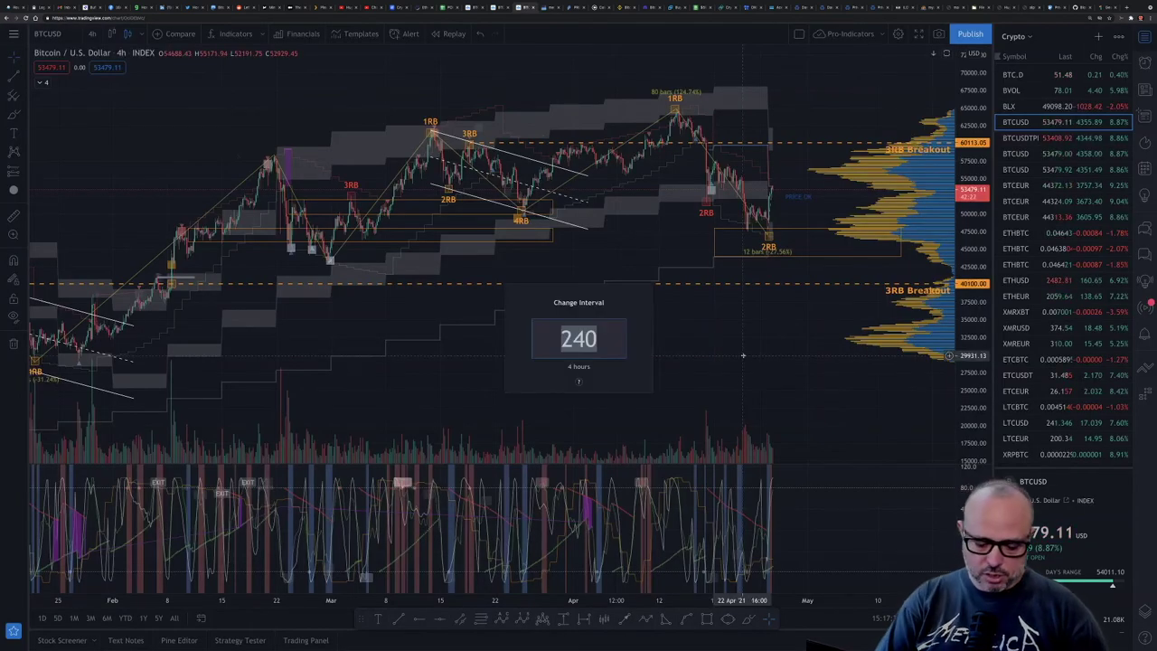
pyautogui.write('1D')
pyautogui.press('Return')
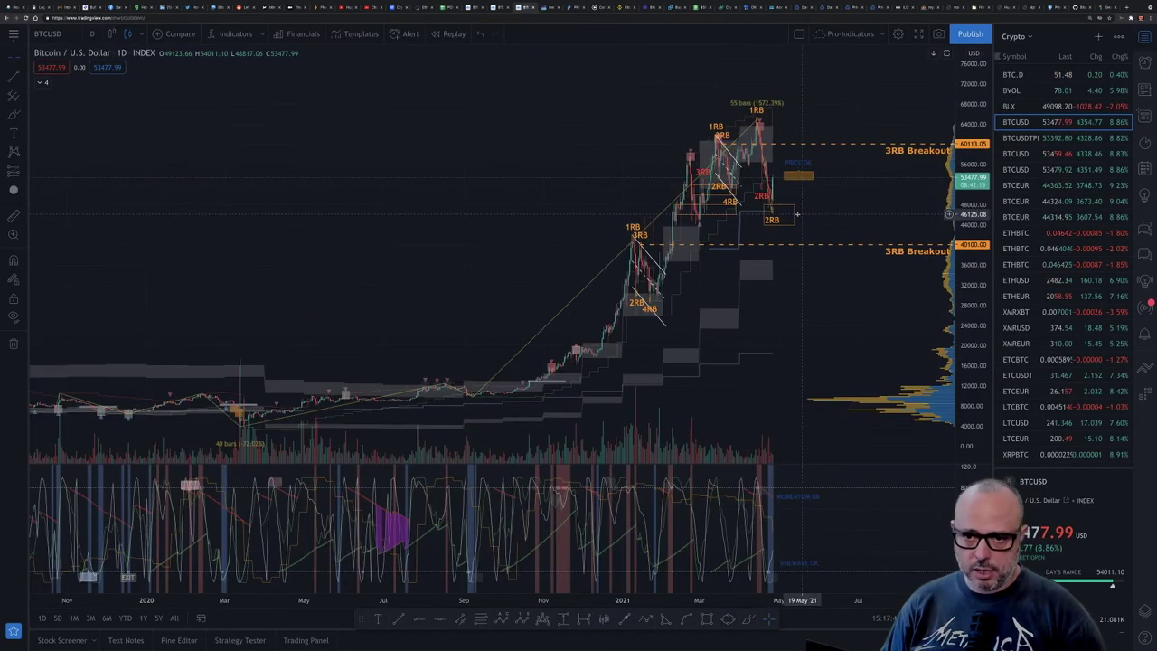
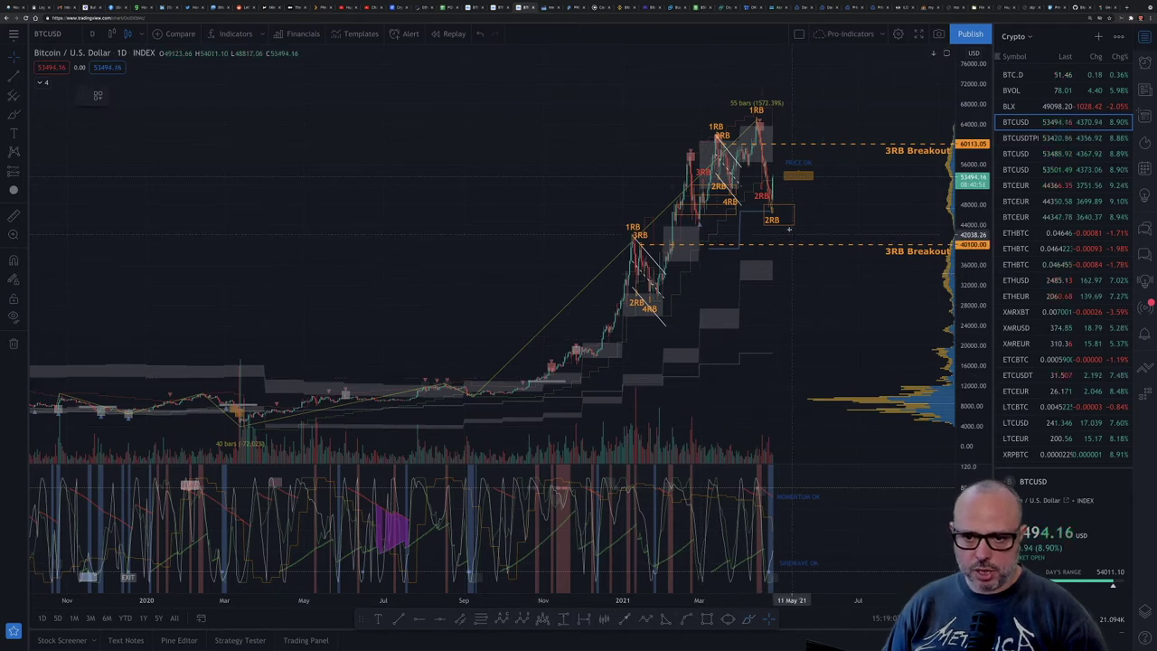
# Brush a trial price path from the latest candle down to the 2RB box and up to the 60113.05 breakout line, and delete it.
pyautogui.hotkey('alt', 'b')
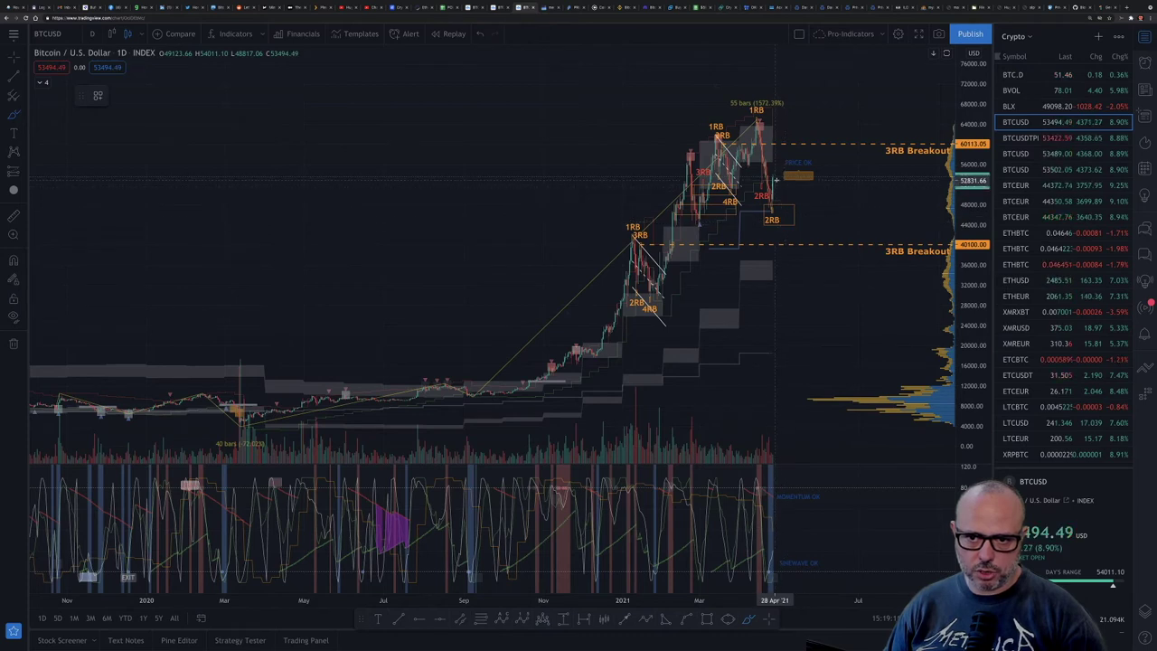
pyautogui.moveTo(775, 178); pyautogui.dragTo(787, 225)
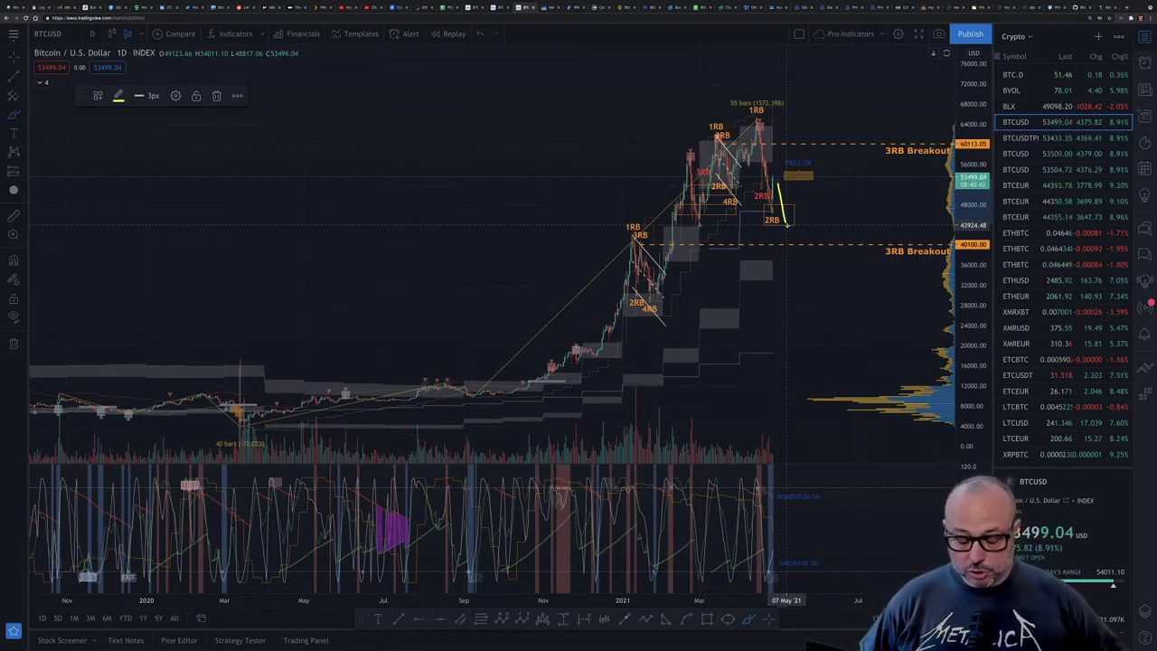
pyautogui.moveTo(789, 225)
pyautogui.mouseDown()
pyautogui.moveTo(813, 171)
pyautogui.moveTo(839, 208)
pyautogui.moveTo(884, 172)
pyautogui.moveTo(891, 145)
pyautogui.mouseUp()
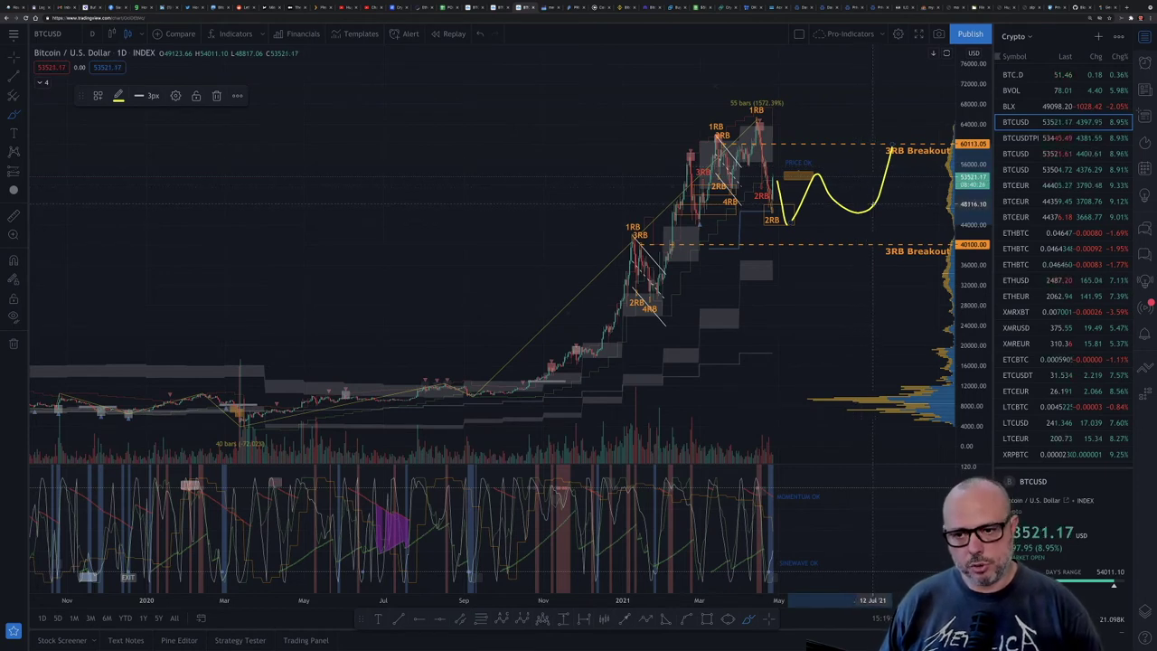
pyautogui.press('Delete')
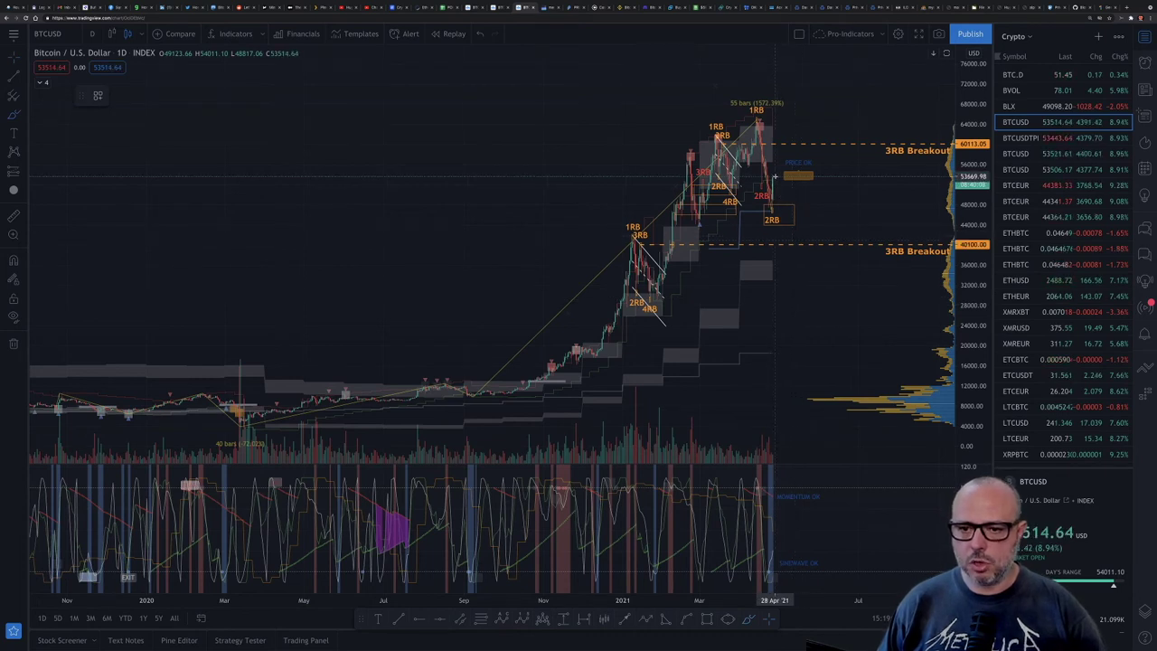
# Brush a yellow price path from the latest daily candle, dipping slightly and rising to the upper 3RB Breakout line at 60113.05.
pyautogui.moveTo(776, 180)
pyautogui.mouseDown()
pyautogui.moveTo(799, 178)
pyautogui.moveTo(806, 147)
pyautogui.mouseUp()
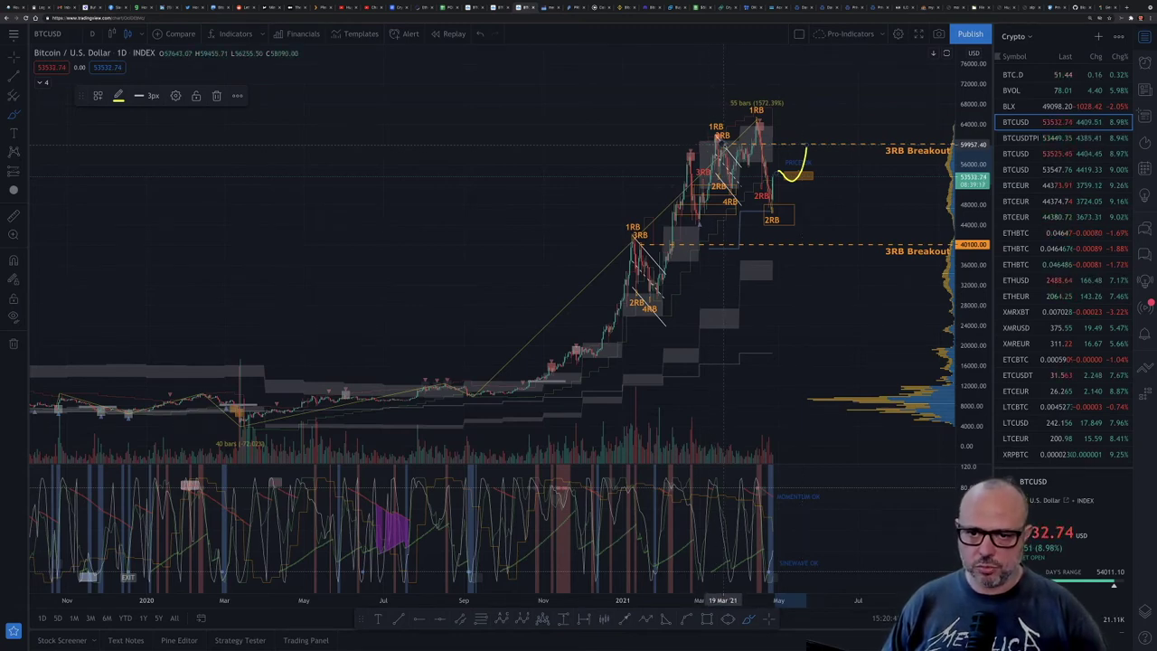
pyautogui.click(763, 161)
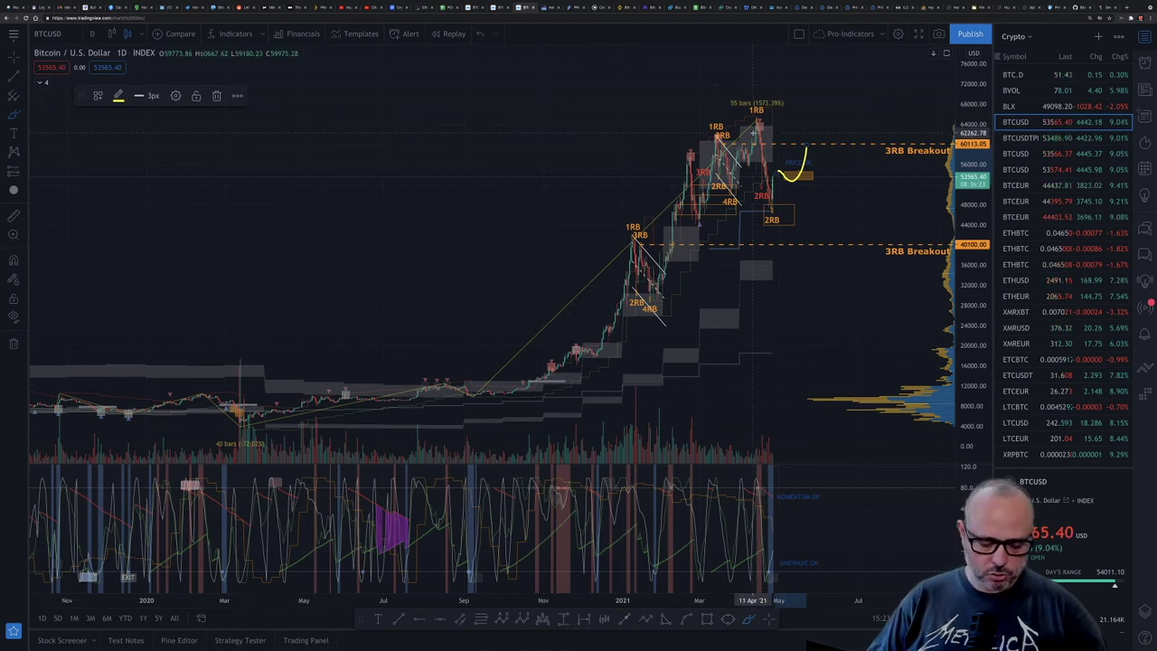
# Change the interval of the Pro-Indicators BTCUSD chart to 4 hours.
pyautogui.write('1d')
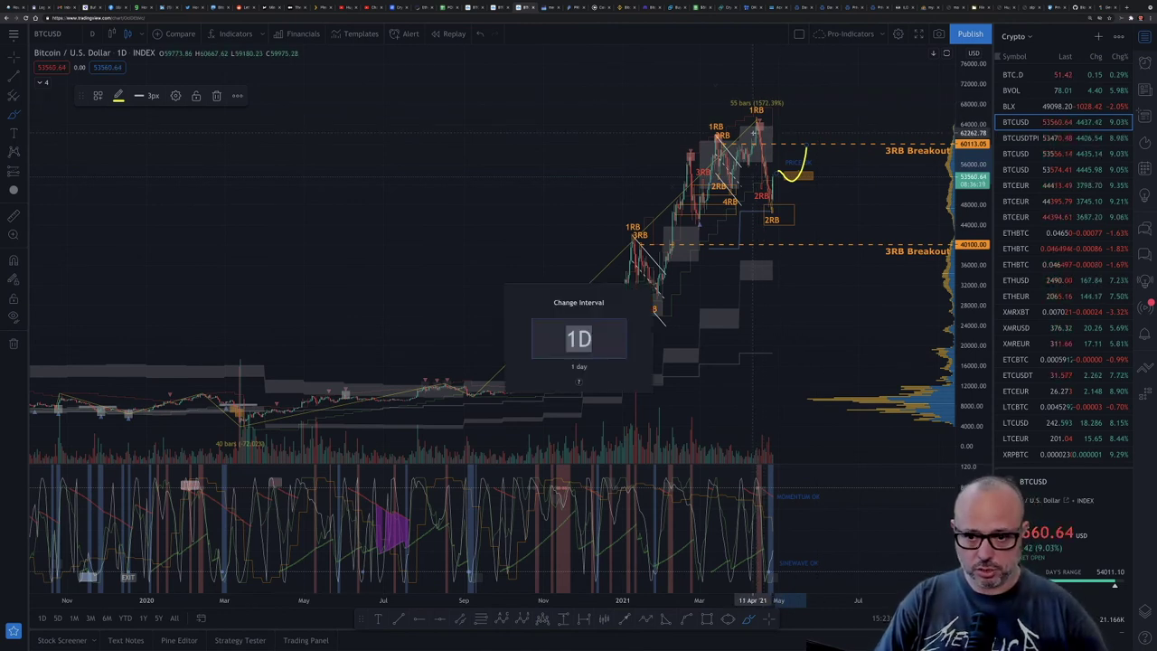
pyautogui.press('BackSpace')
pyautogui.press('BackSpace')
pyautogui.write('4h')
pyautogui.press('Return')
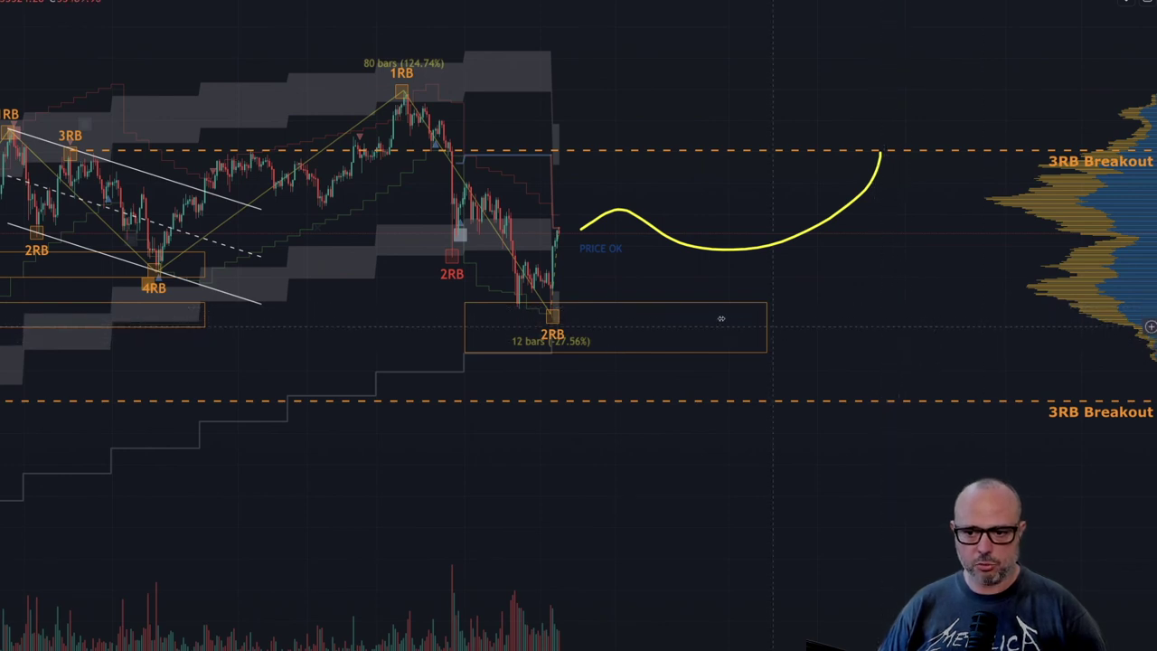
# Extend the orange 2RB support box forward in time past the end of the yellow projected path.
pyautogui.click(767, 326)
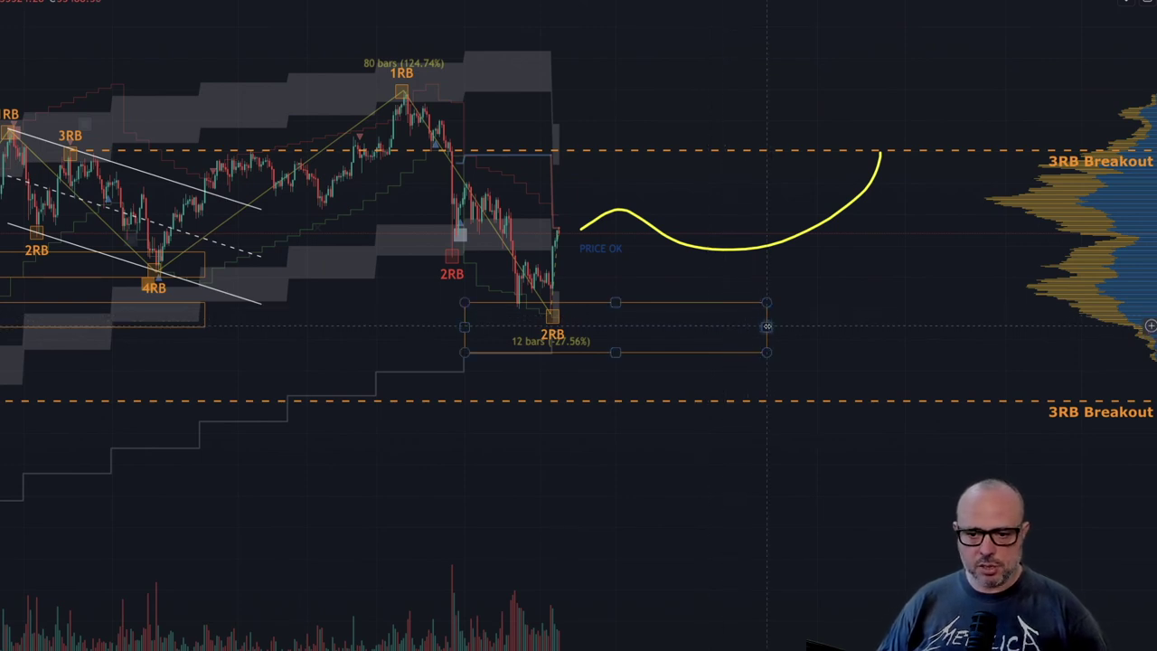
pyautogui.moveTo(767, 326); pyautogui.dragTo(971, 326)
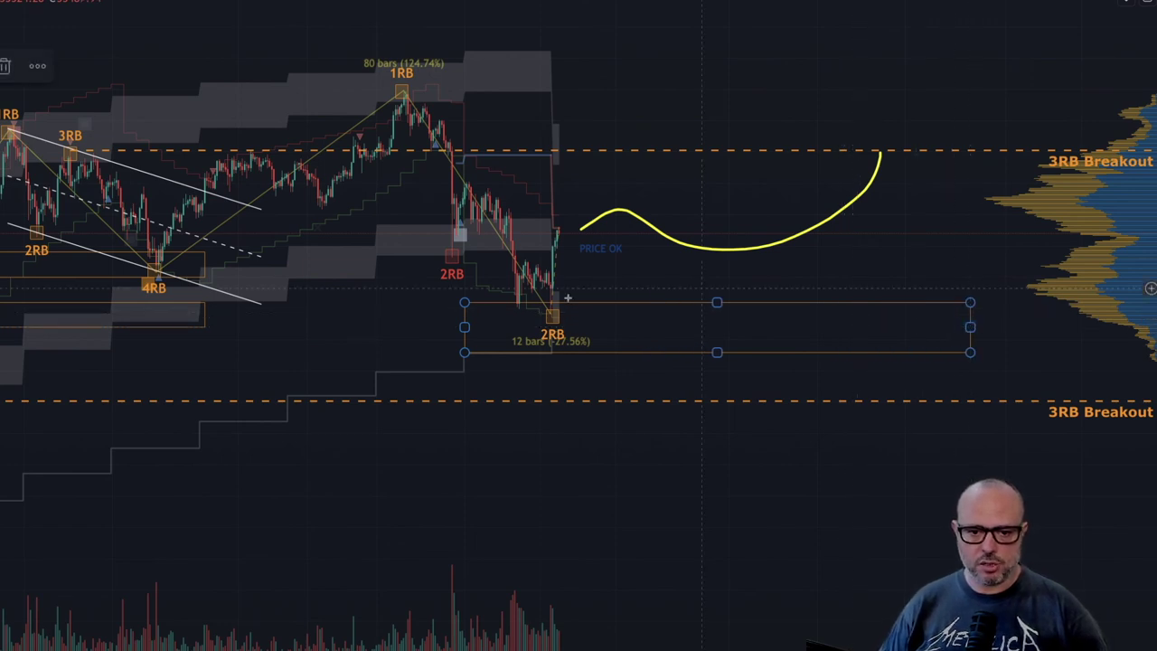